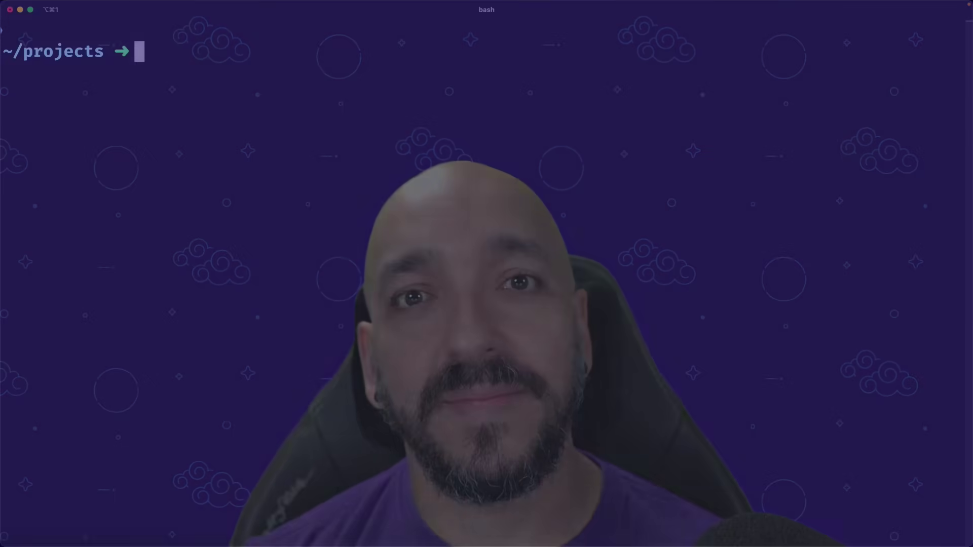
pyautogui.write('sf version')
# Step: Check that 'sf version' reports 1.50.0, then browse the 'sf help' topics and commands
pyautogui.press('Return')
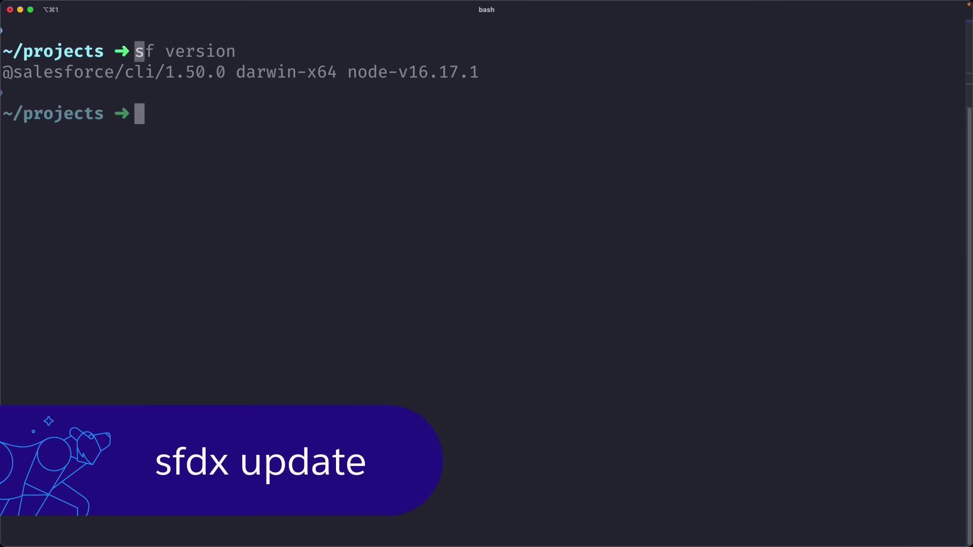
pyautogui.hotkey('ctrl', 'l')
pyautogui.write('sf help')
pyautogui.press('Return')
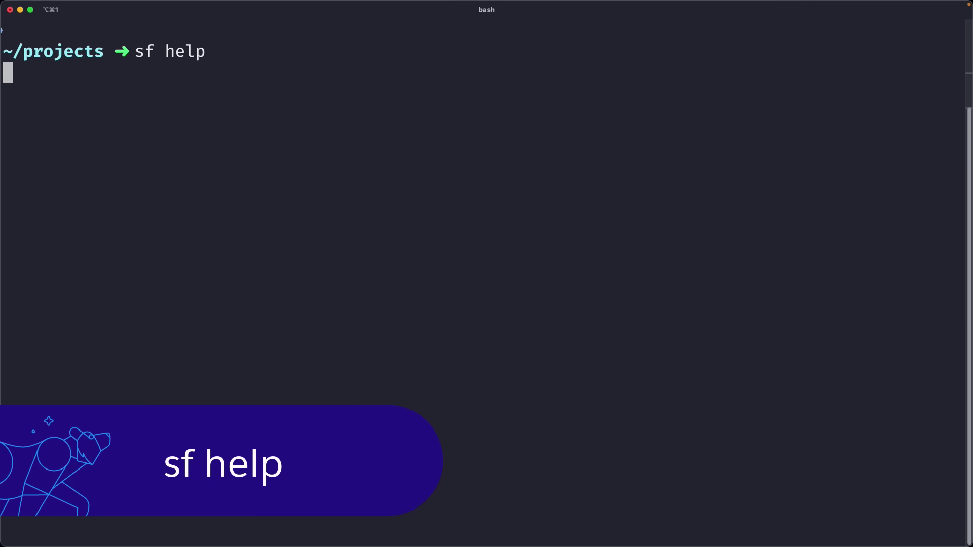
pyautogui.scroll(2, 487, 285)
pyautogui.scroll(5, 487, 285)
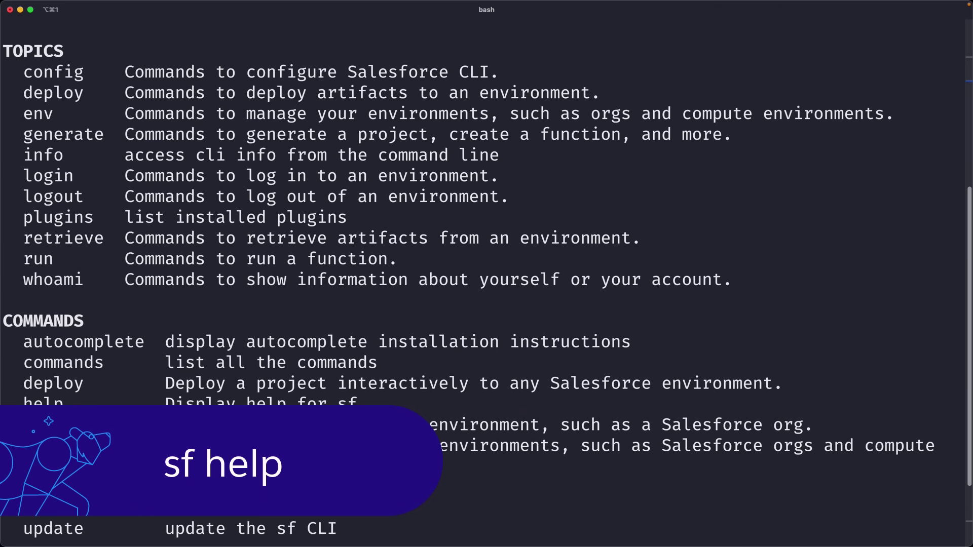
pyautogui.scroll(1, 487, 285)
pyautogui.scroll(3, 487, 285)
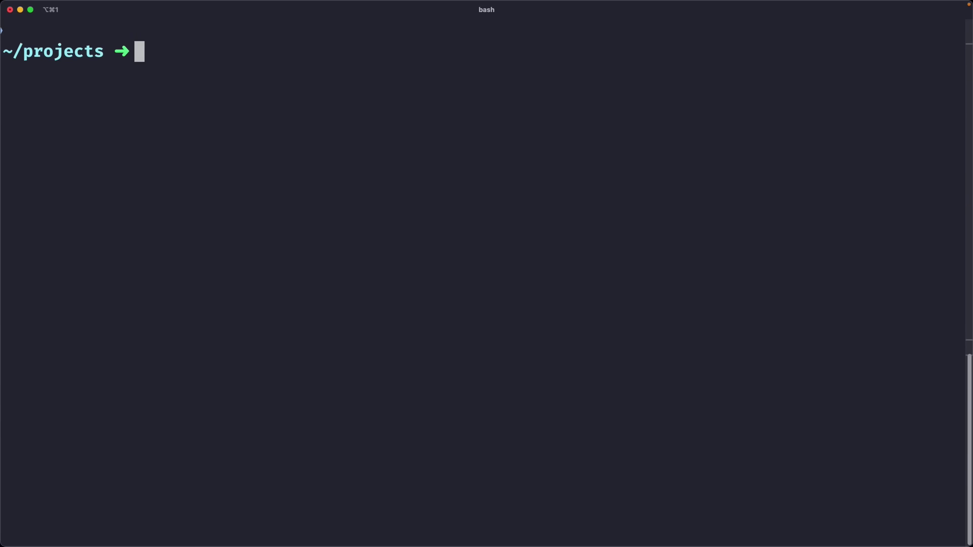
pyautogui.write('sf env list')
# Step: Check that 'sf env list' shows no environments, then log in as myorg, default org and Dev Hub
pyautogui.press('Return')
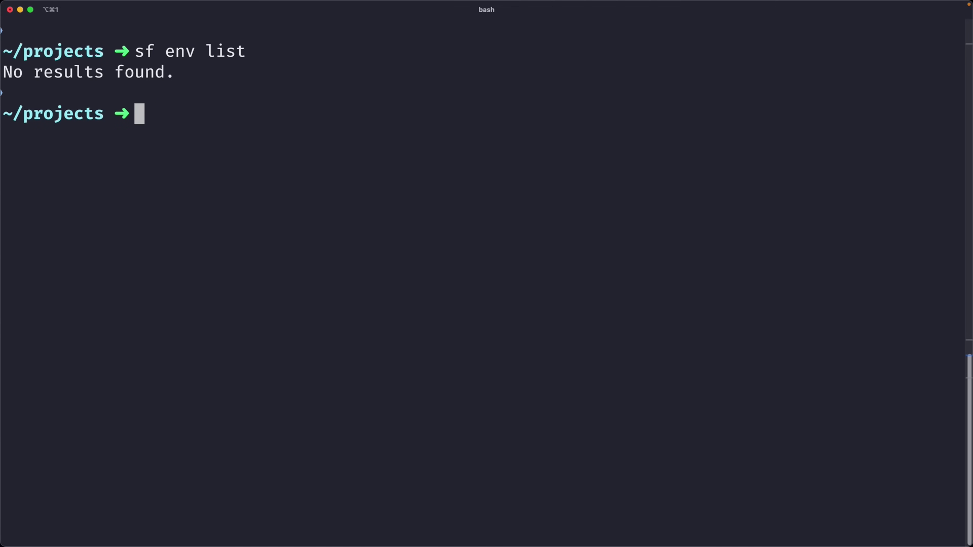
pyautogui.hotkey('ctrl', 'l')
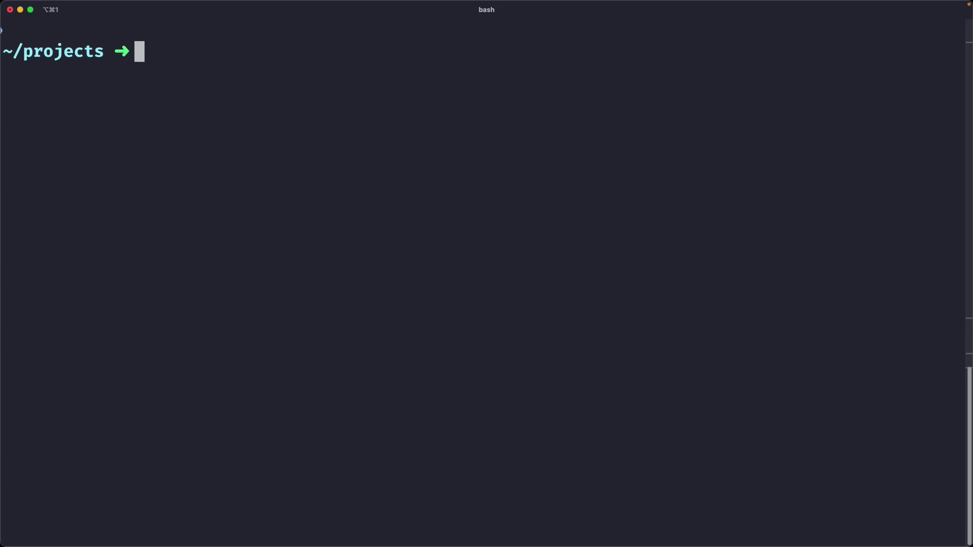
pyautogui.write('sf login org --alias myorg')
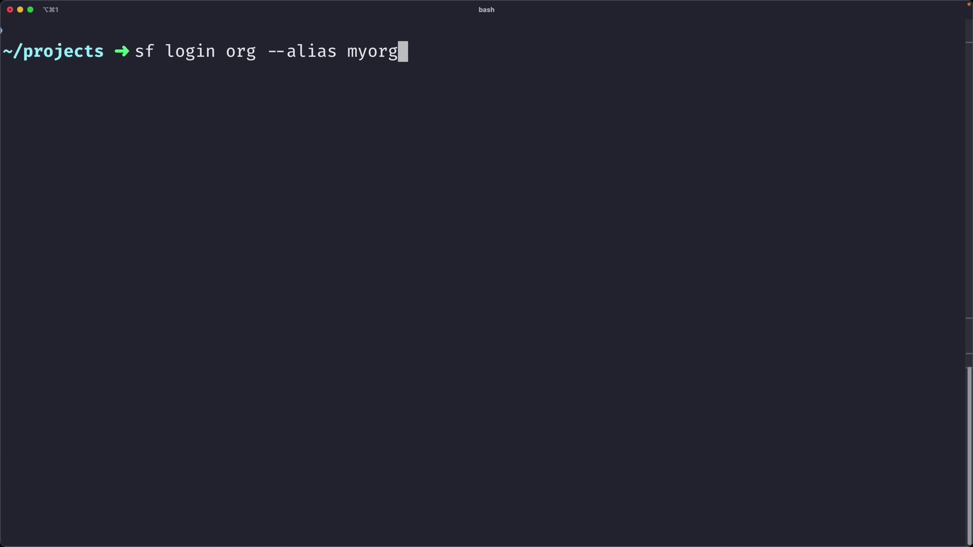
pyautogui.write(' --set-default --set-default-dev')
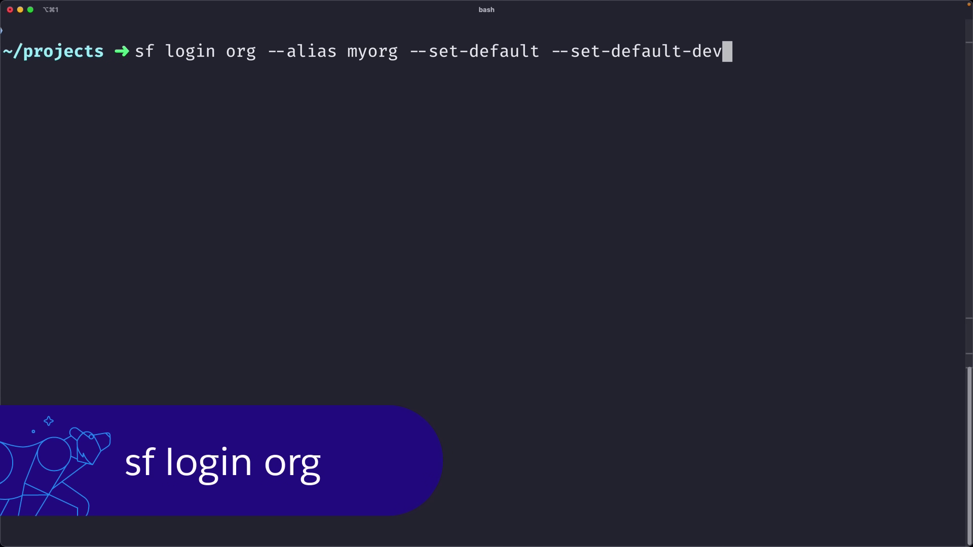
pyautogui.write('-hub')
pyautogui.press('Return')
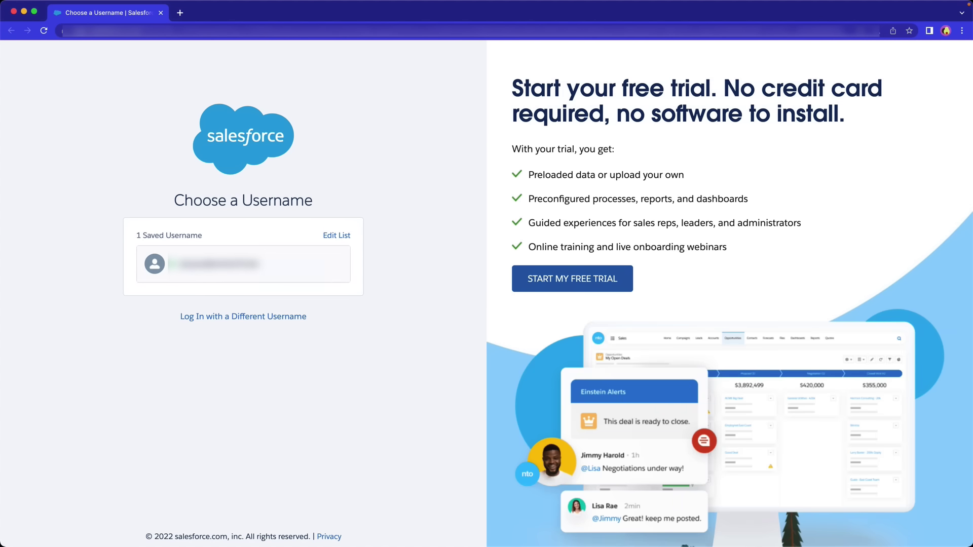
# Step: Sign in with the saved username tile to authorize the Salesforce CLI for myorg
pyautogui.click(243, 264)
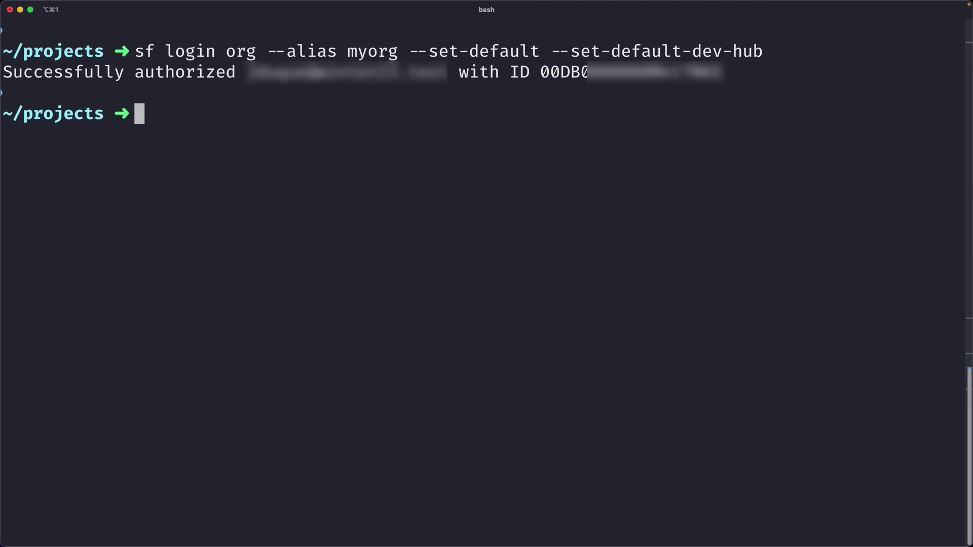
# Step: List connected orgs with 'sf env list', then with --no-truncate to show myorg's full URL
pyautogui.hotkey('ctrl', 'l')
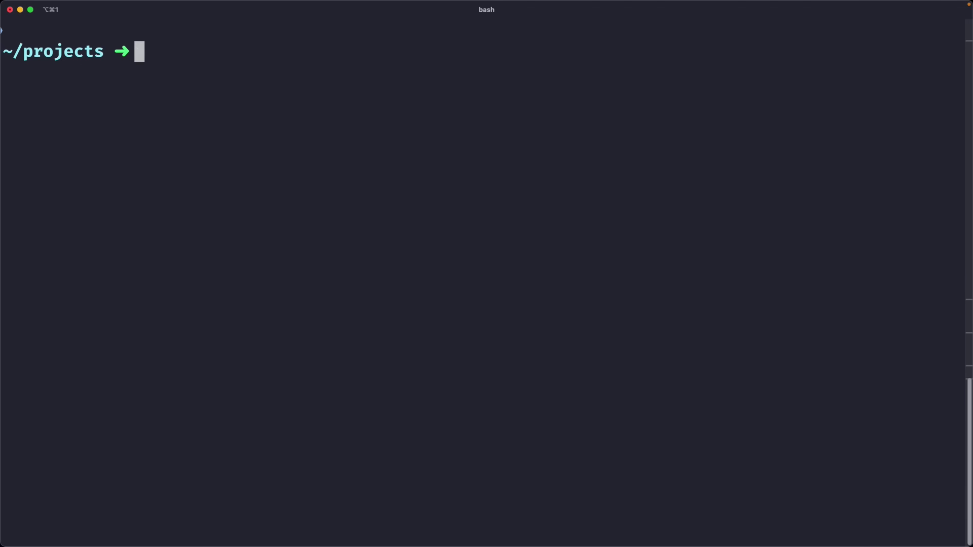
pyautogui.write('sf env list')
pyautogui.press('Return')
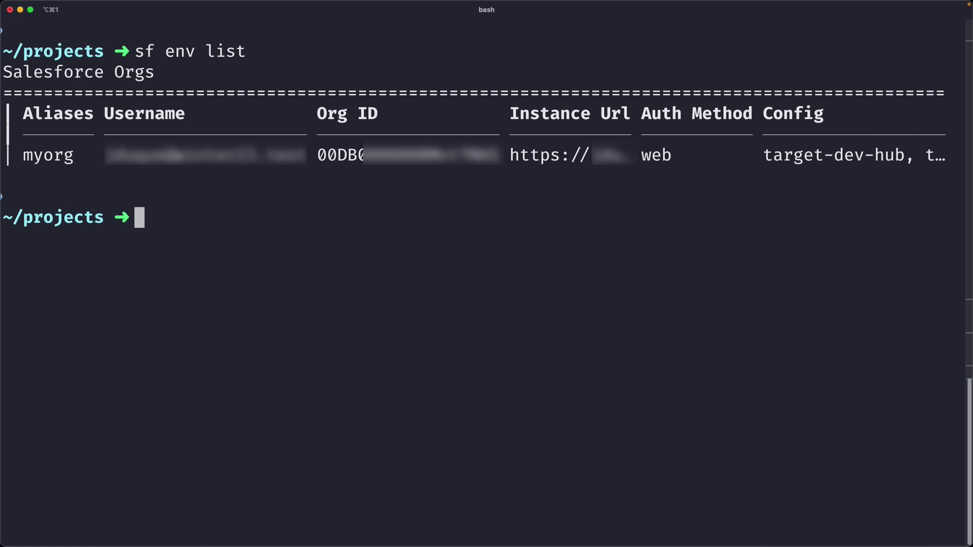
pyautogui.hotkey('ctrl', 'l')
pyautogui.write('sf en')
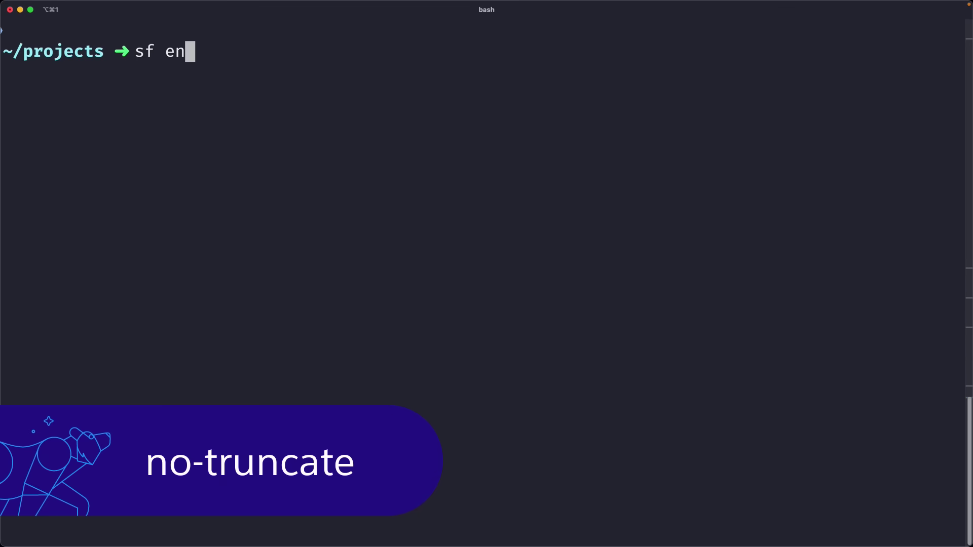
pyautogui.write('v list --no-truncate')
pyautogui.press('Return')
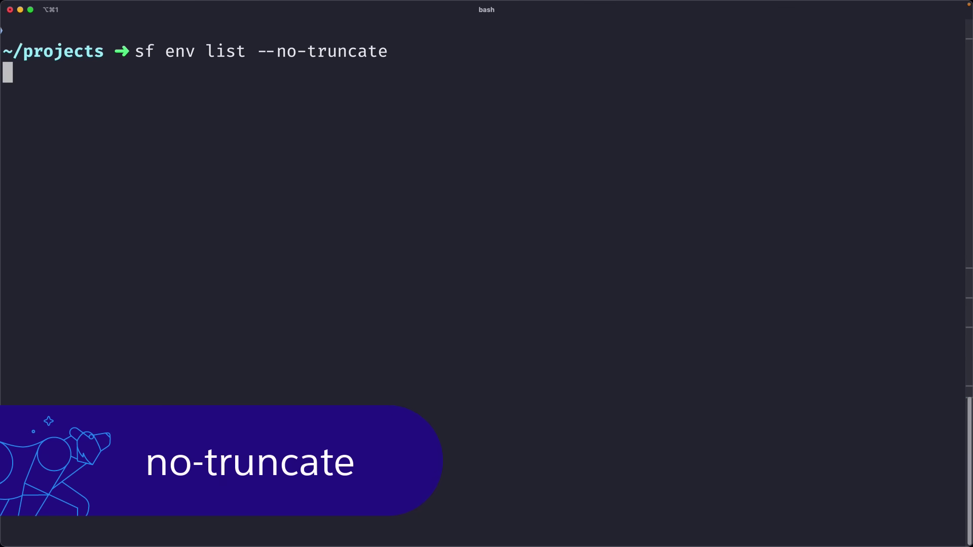
pyautogui.hotkey('ctrl', 'l')
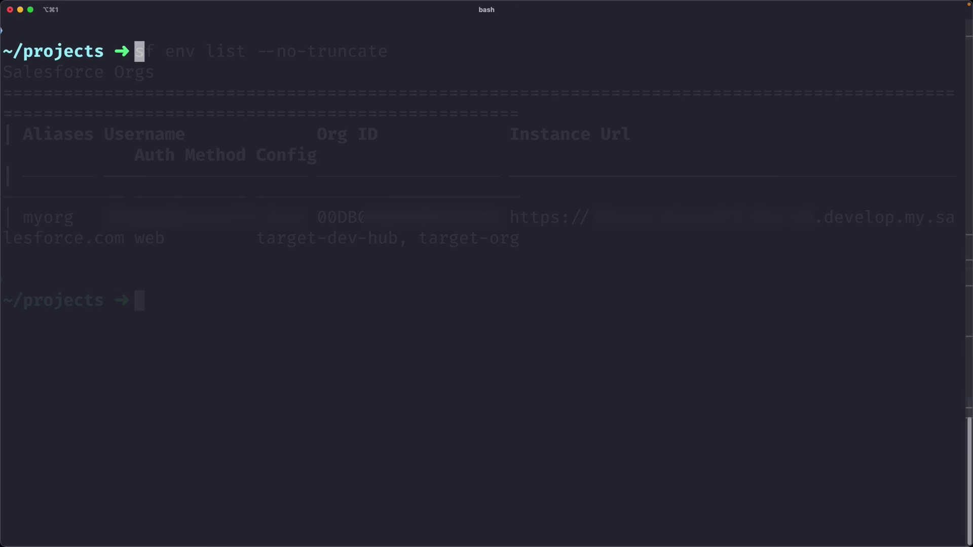
pyautogui.write('sf generate project --name my_')
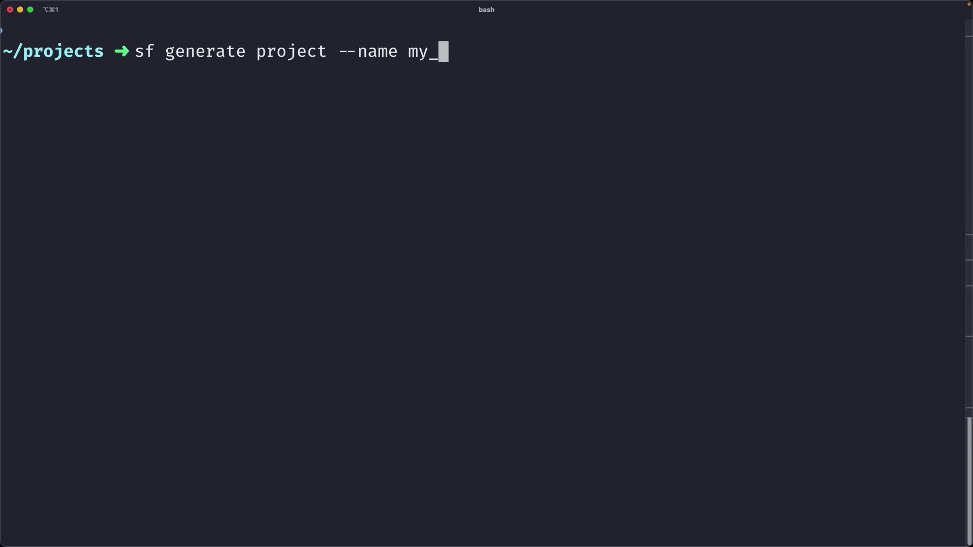
pyautogui.write('sfdx_project')
# Step: Generate the my_sfdx_project project, move into its folder and list its contents
pyautogui.press('Return')
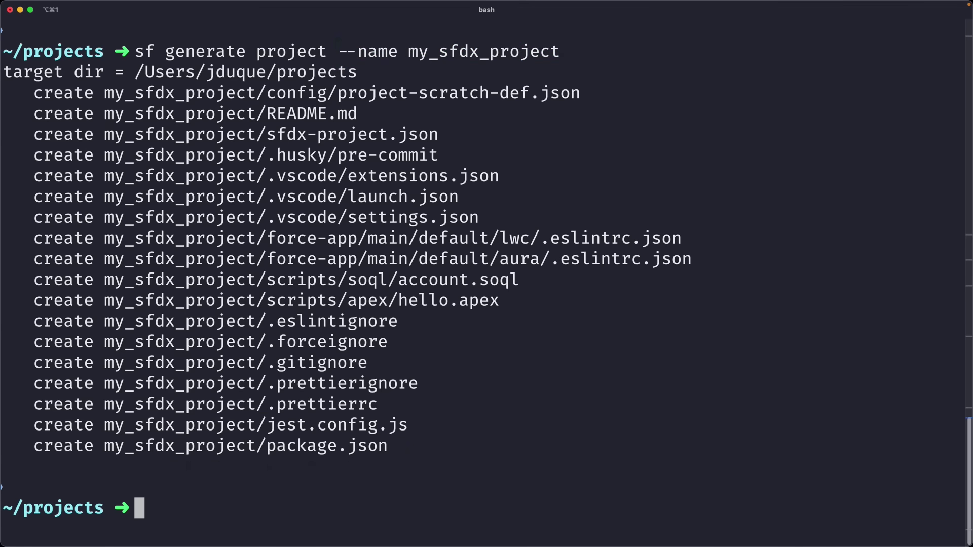
pyautogui.write('cd my_sfdx_')
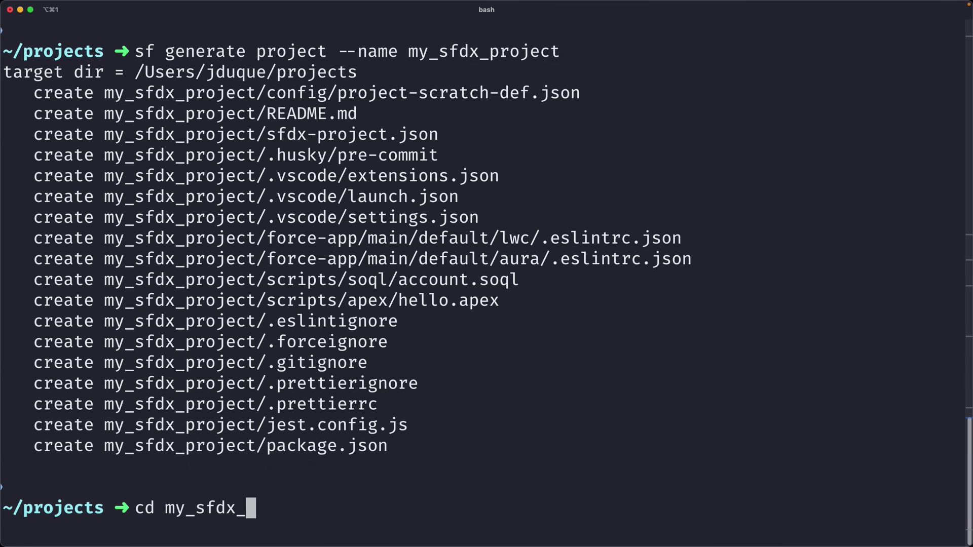
pyautogui.write('project')
pyautogui.press('Return')
pyautogui.write('ls')
pyautogui.press('Return')
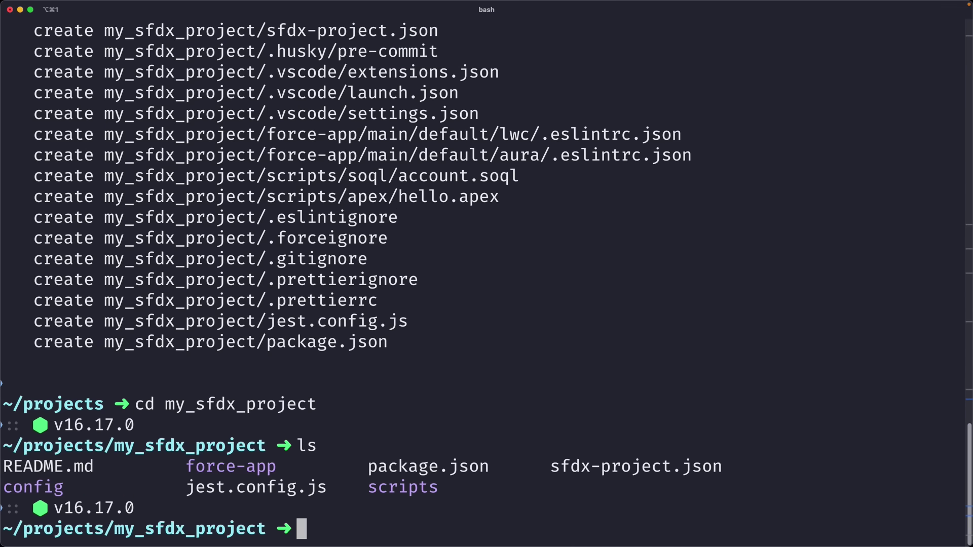
# Step: Create the 30-day myscratch scratch org from project-scratch-def.json and confirm it appears in the org list
pyautogui.hotkey('ctrl', 'l')
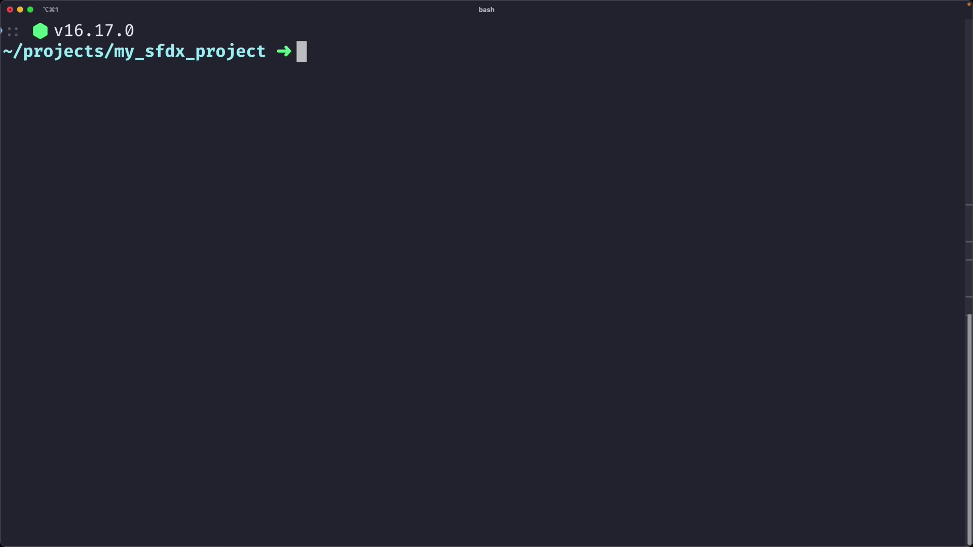
pyautogui.write('sf env create ')
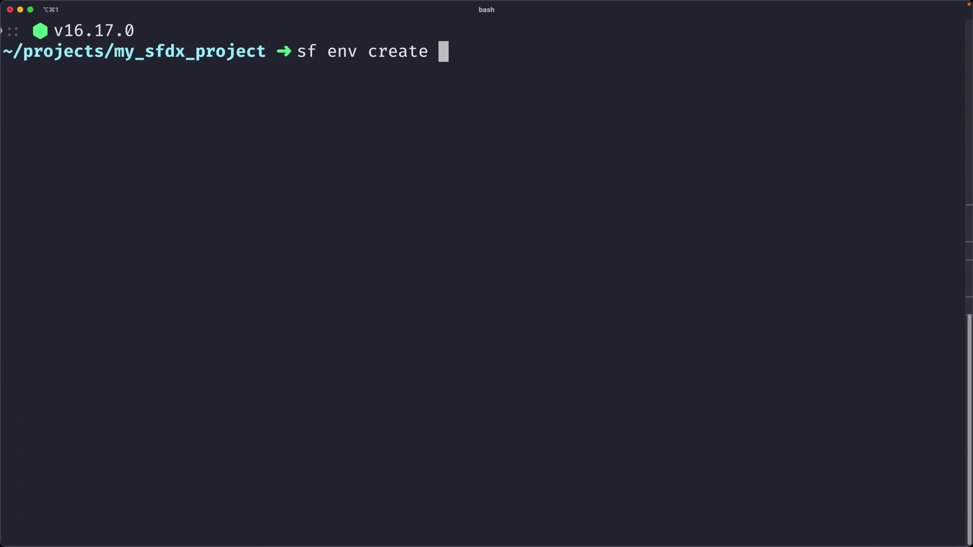
pyautogui.write('scratch -f config/project-scratc')
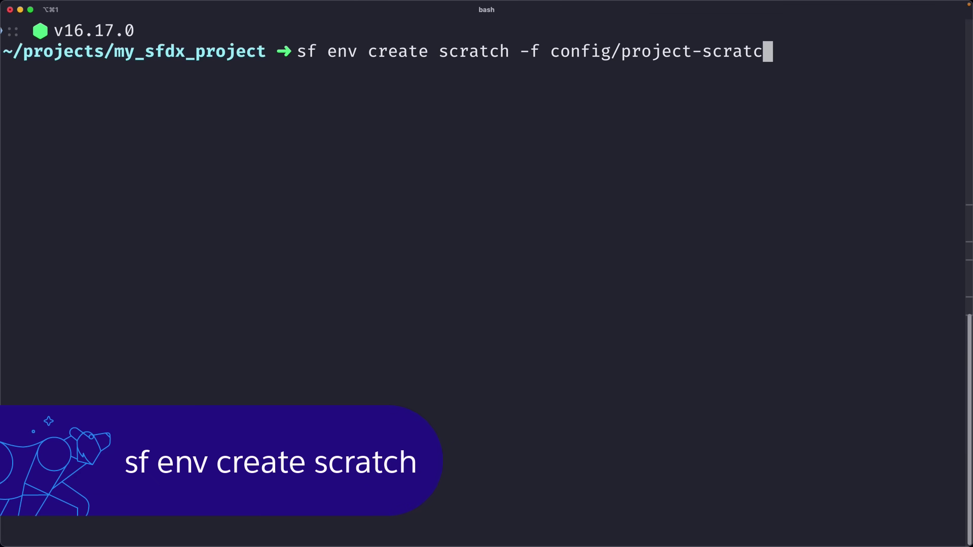
pyautogui.write('h-def.json -a myscratch -y 30')
pyautogui.press('Return')
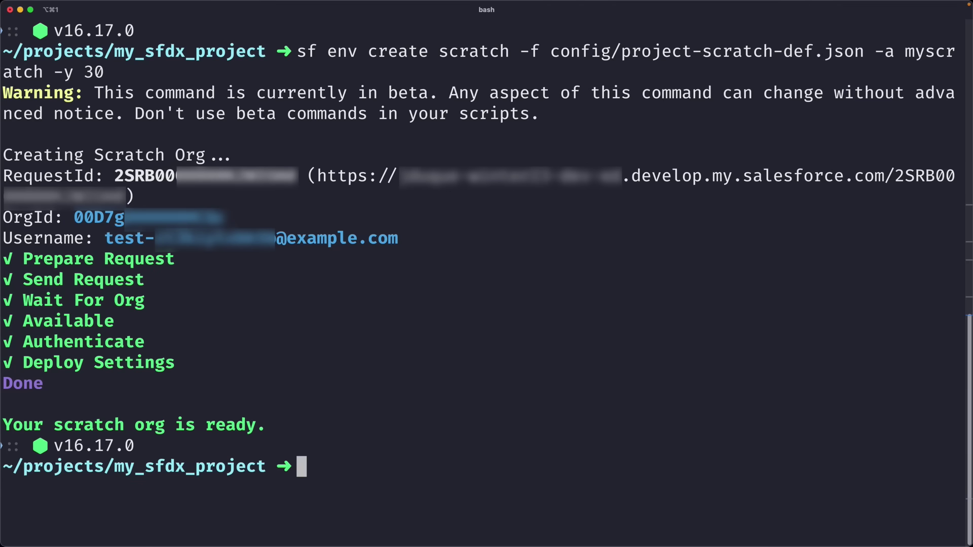
pyautogui.write('sf env list')
pyautogui.press('Return')
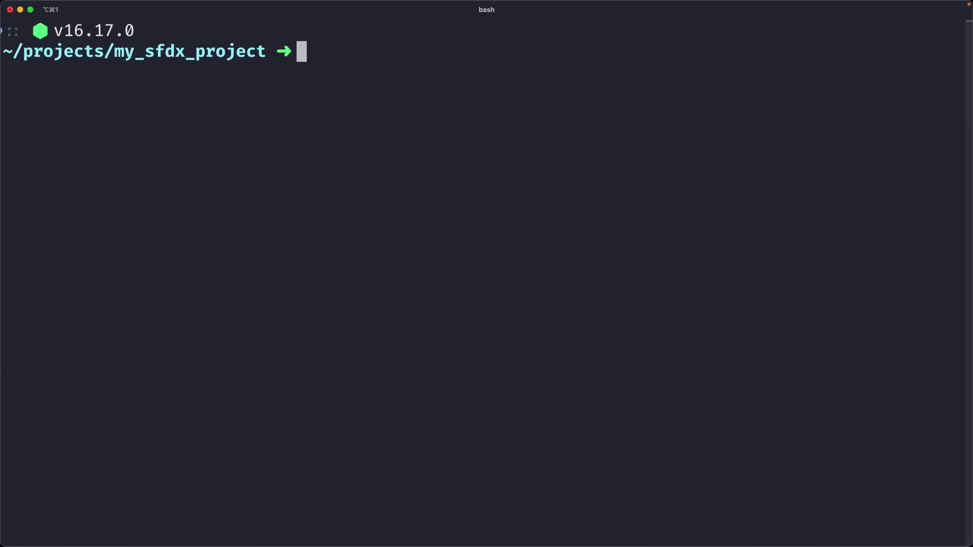
pyautogui.write('sf deplo')
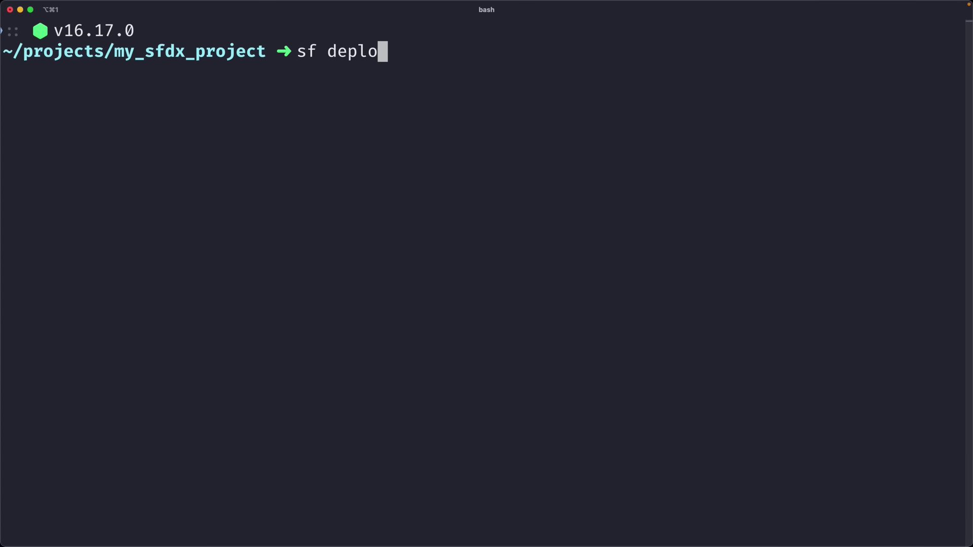
pyautogui.write('y metadata preview -o myscratch')
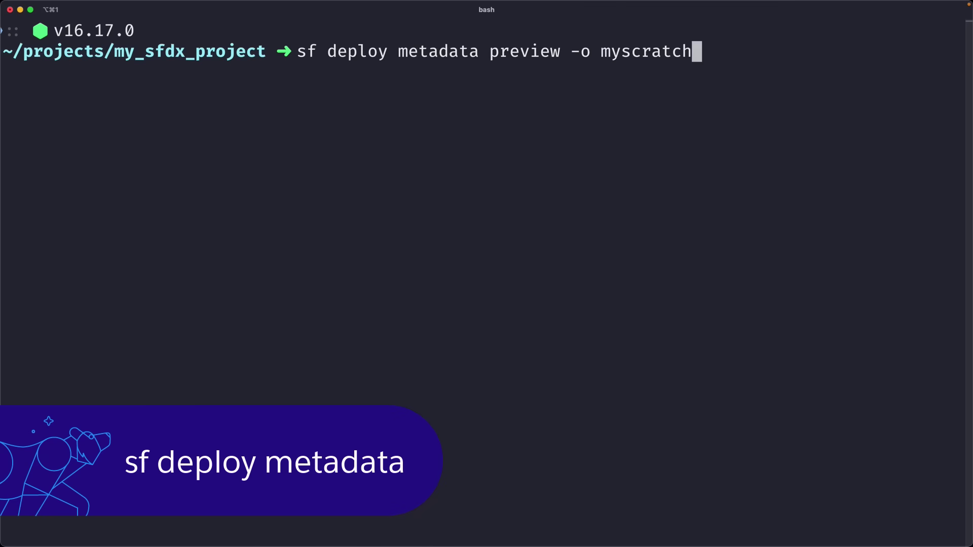
# Step: Preview the two-file deploy to myscratch, then deploy AccountService and myCustomComponent
pyautogui.press('Return')
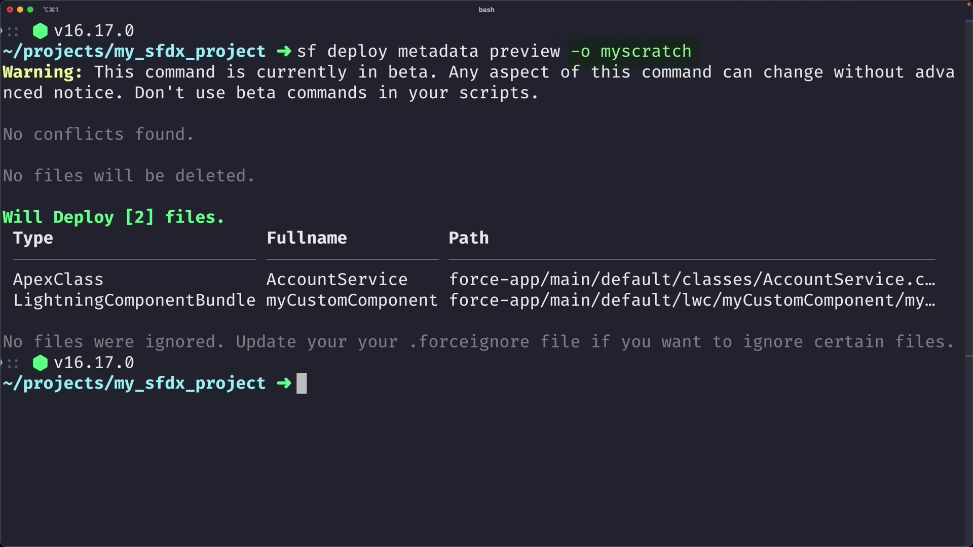
pyautogui.write('sf deploy metadata ')
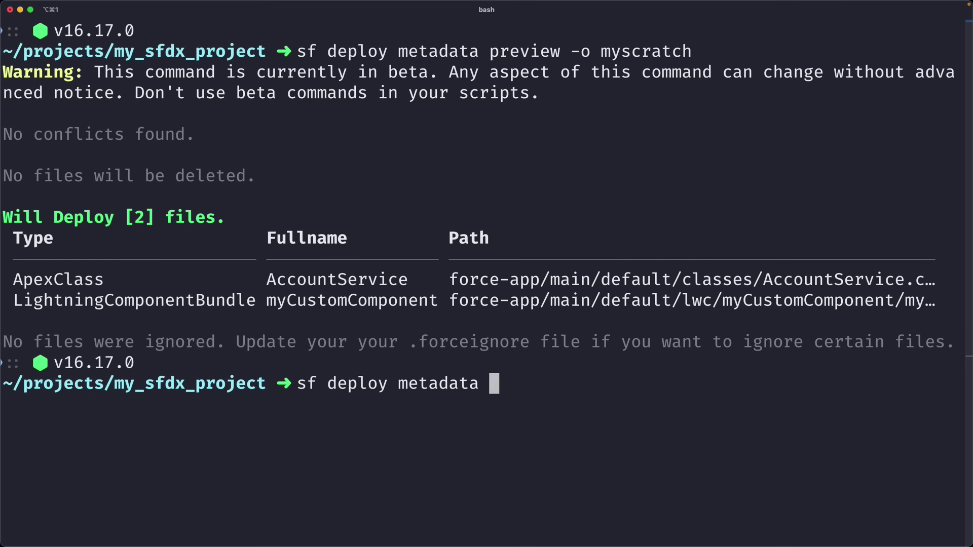
pyautogui.write('-o myscratch')
pyautogui.press('Return')
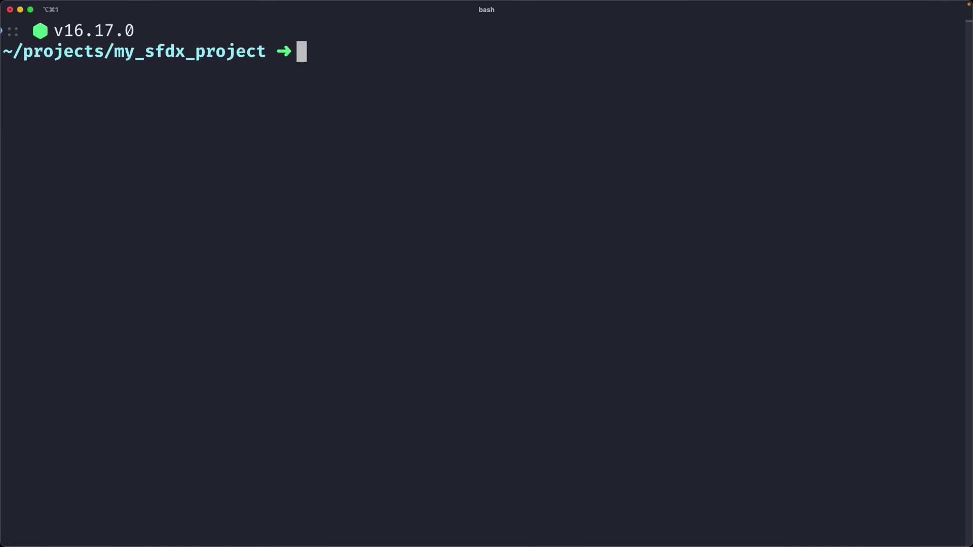
pyautogui.write('sf retrieve metadat')
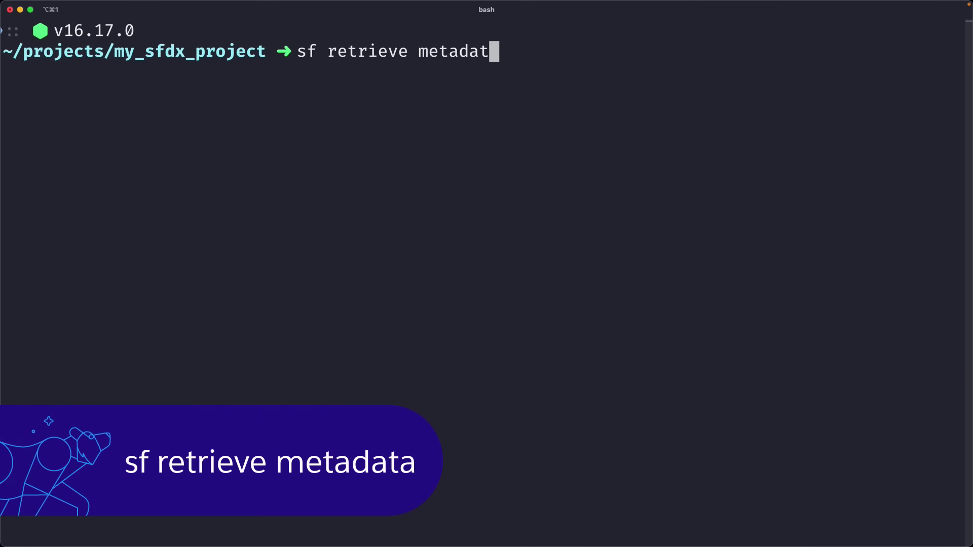
pyautogui.write('a preview -o myscratch')
# Step: Preview and retrieve My_Custom__c, its layout and the Admin profile from myscratch
pyautogui.press('Return')
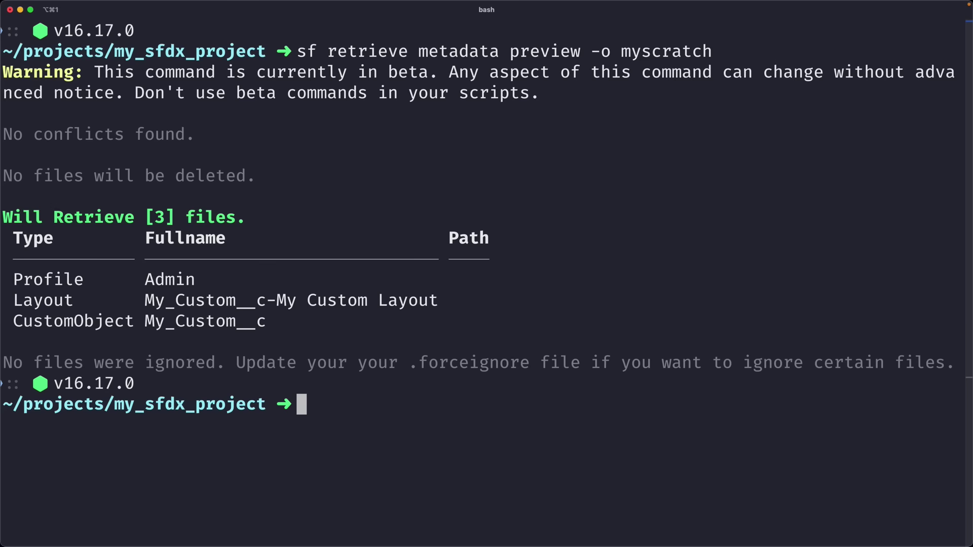
pyautogui.write('sf retrieve metadata -')
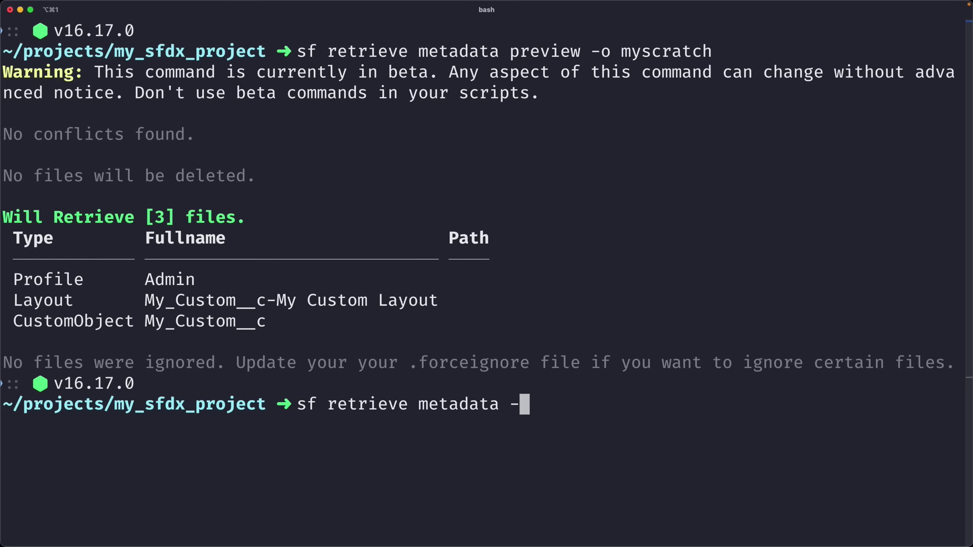
pyautogui.write('o myscratch')
pyautogui.press('Return')
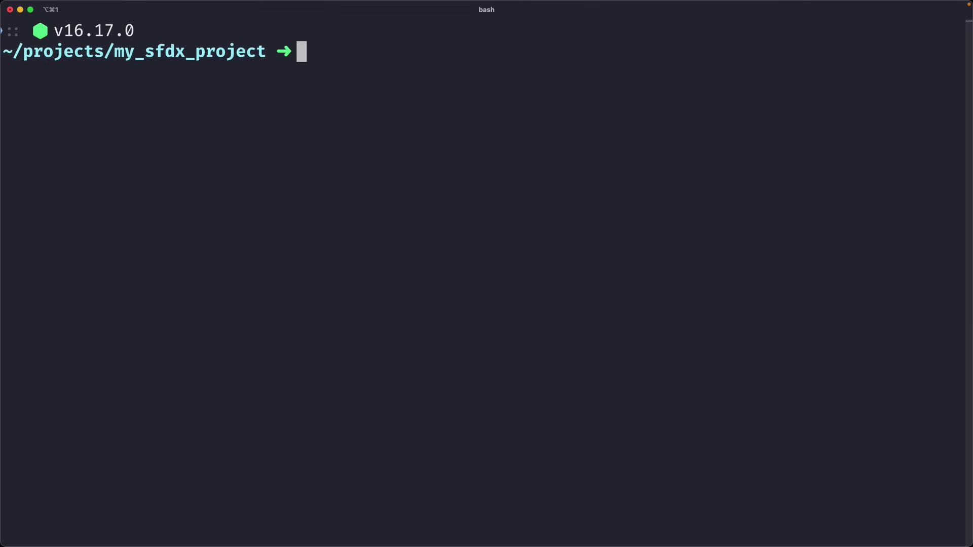
pyautogui.write('sf env open -e myscr')
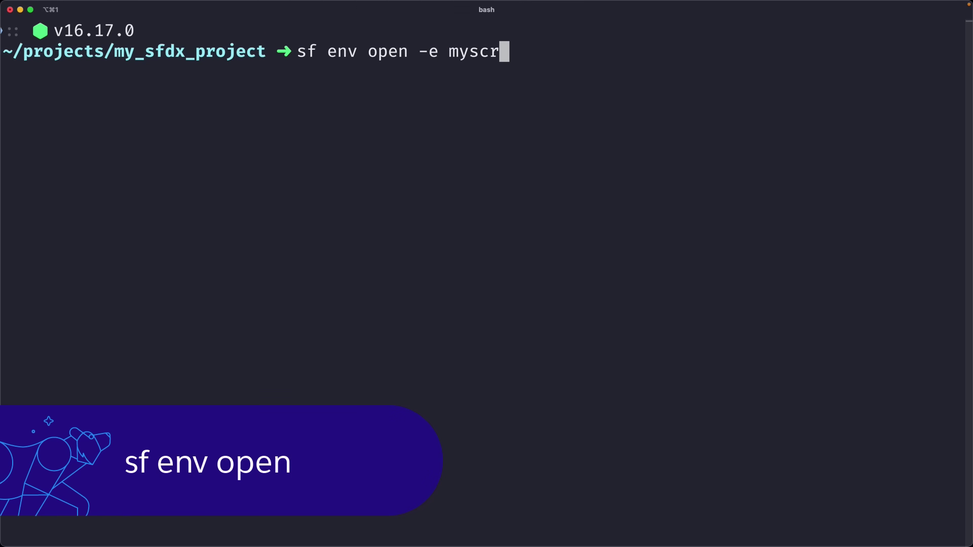
pyautogui.write('atch')
# Step: Open myscratch with 'sf env open -e myscratch' and run 'sf config list' to show myorg targets
pyautogui.press('Return')
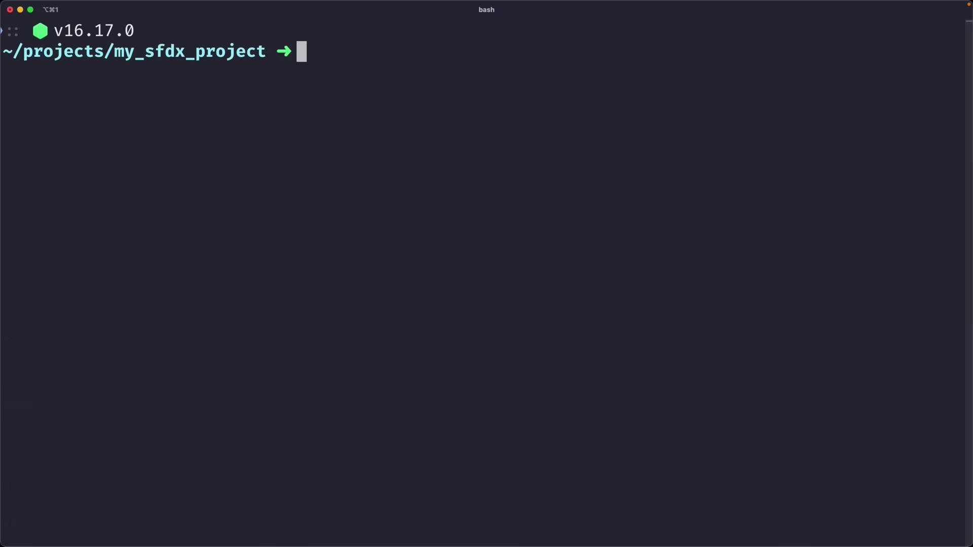
pyautogui.write('sf ')
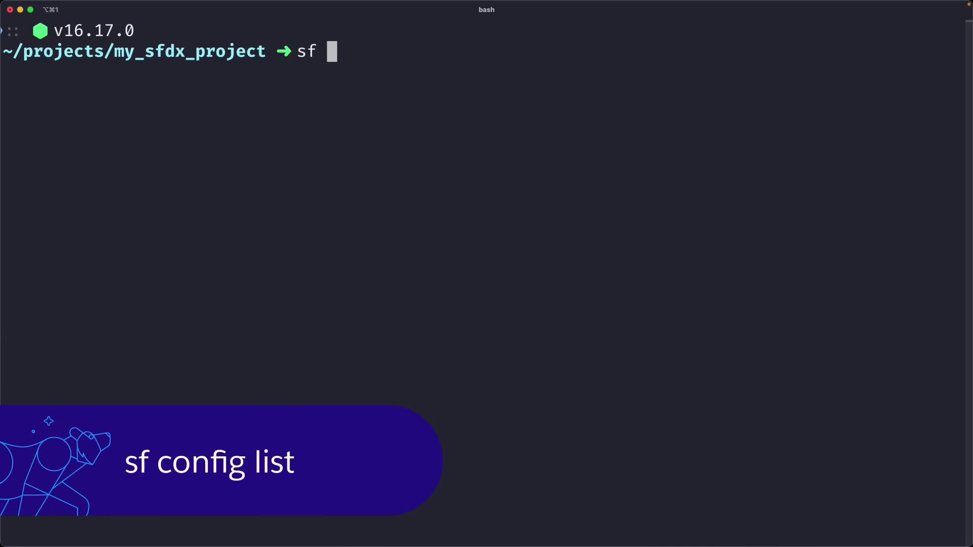
pyautogui.write('config list')
pyautogui.press('Return')
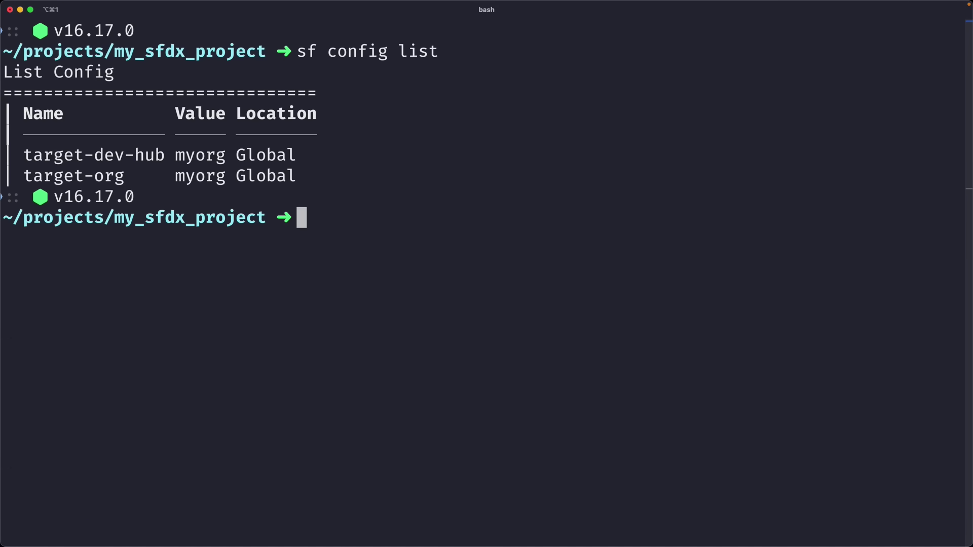
# Step: Display help for 'sf env create' and the full 'sf env create sandbox' help
pyautogui.hotkey('ctrl', 'l')
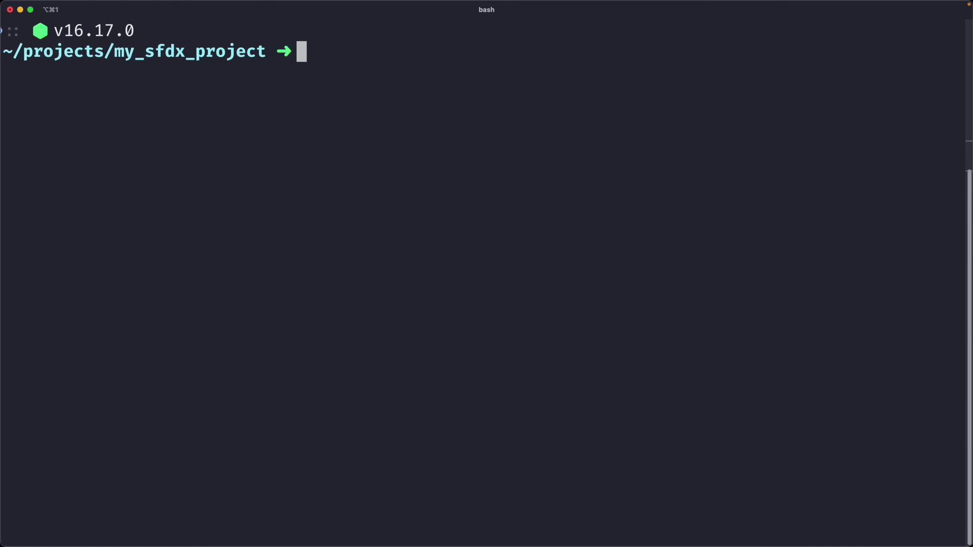
pyautogui.write('sf help env create')
pyautogui.press('Return')
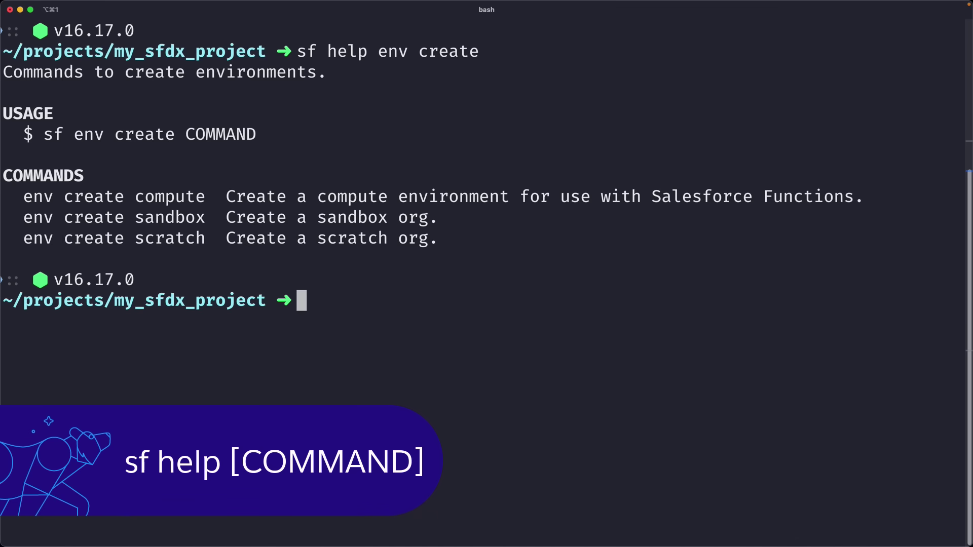
pyautogui.write('sf help env crea')
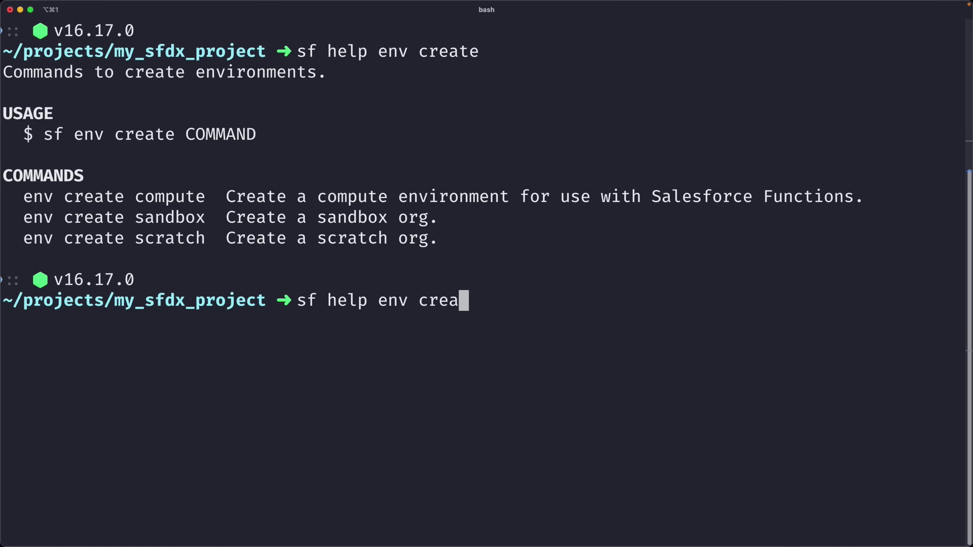
pyautogui.write('te sandbox')
pyautogui.press('Return')
pyautogui.scroll(2, 487, 273)
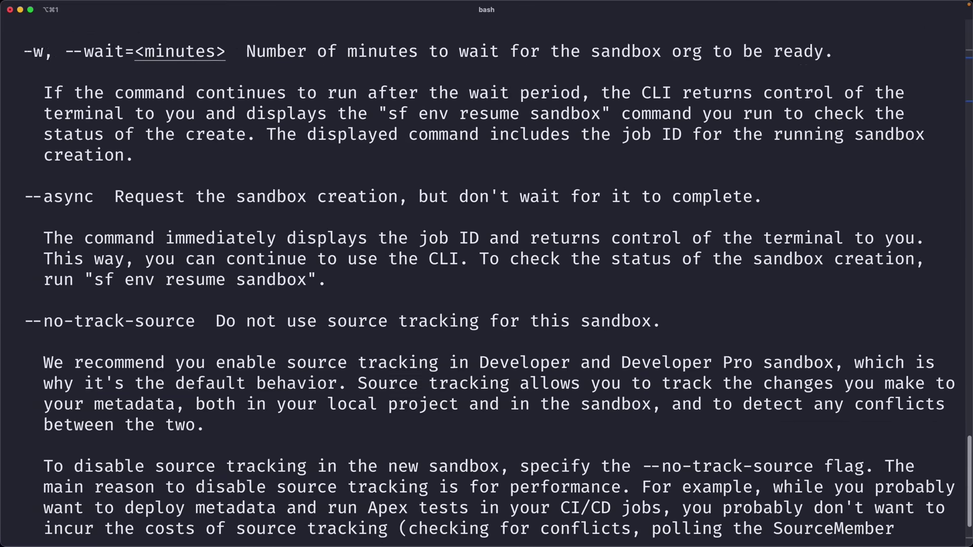
pyautogui.scroll(5, 486, 274)
pyautogui.scroll(10, 486, 275)
pyautogui.scroll(5, 487, 275)
pyautogui.scroll(5, 486, 274)
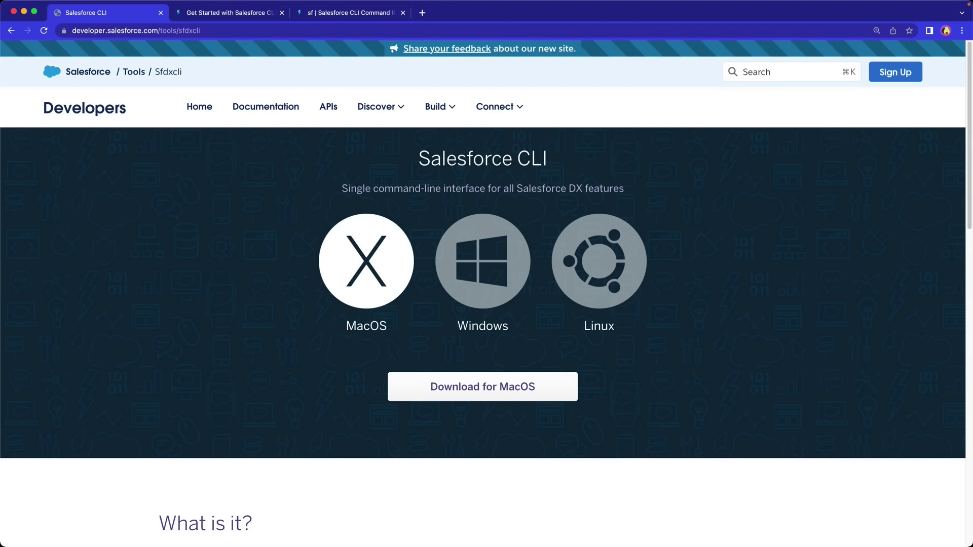
# Step: Review the 'Get Started with Salesforce CLI' guide, then move to the 'sf | Salesforce CLI Command Reference' page
pyautogui.hotkey('ctrl', 'Tab')
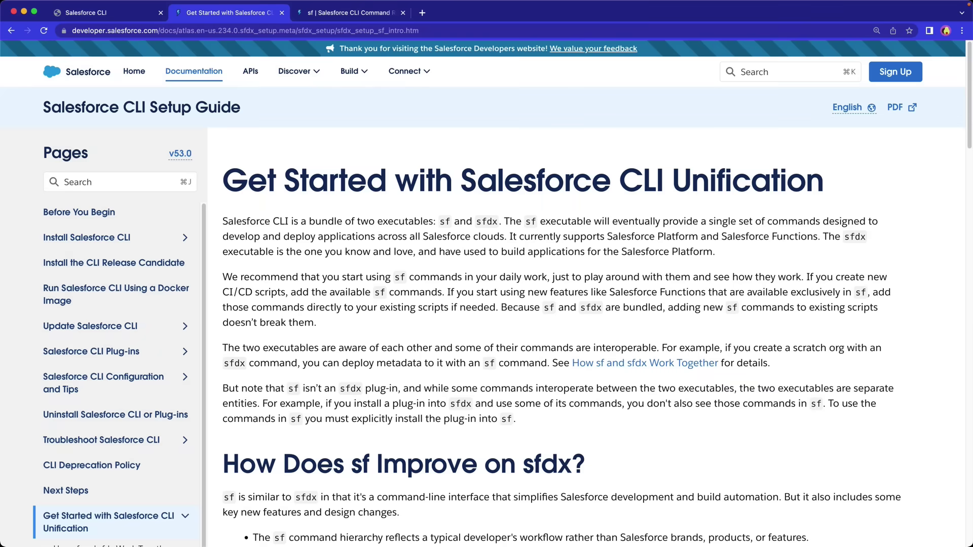
pyautogui.scroll(-1, 487, 305)
pyautogui.scroll(-1, 487, 305)
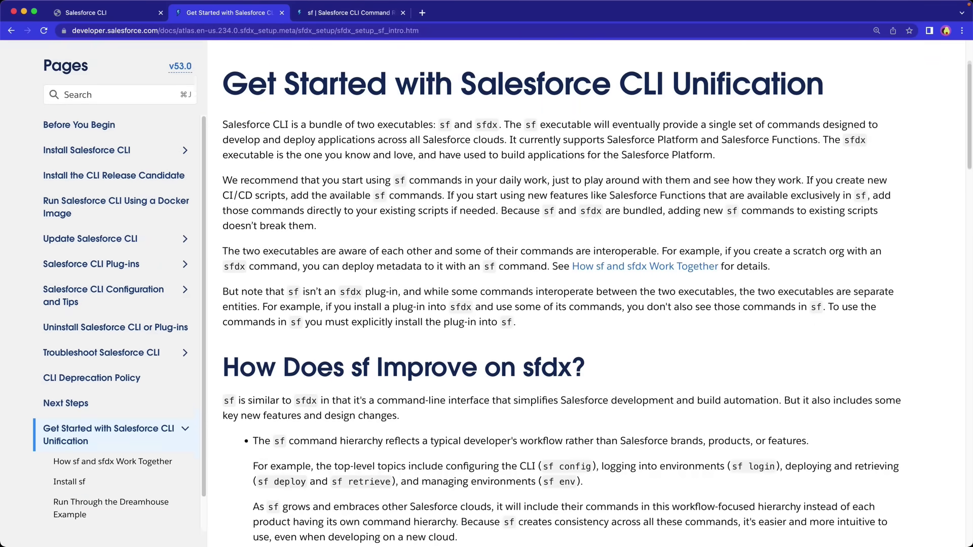
pyautogui.scroll(-1, 487, 304)
pyautogui.scroll(-2, 486, 304)
pyautogui.scroll(-1, 597, 294)
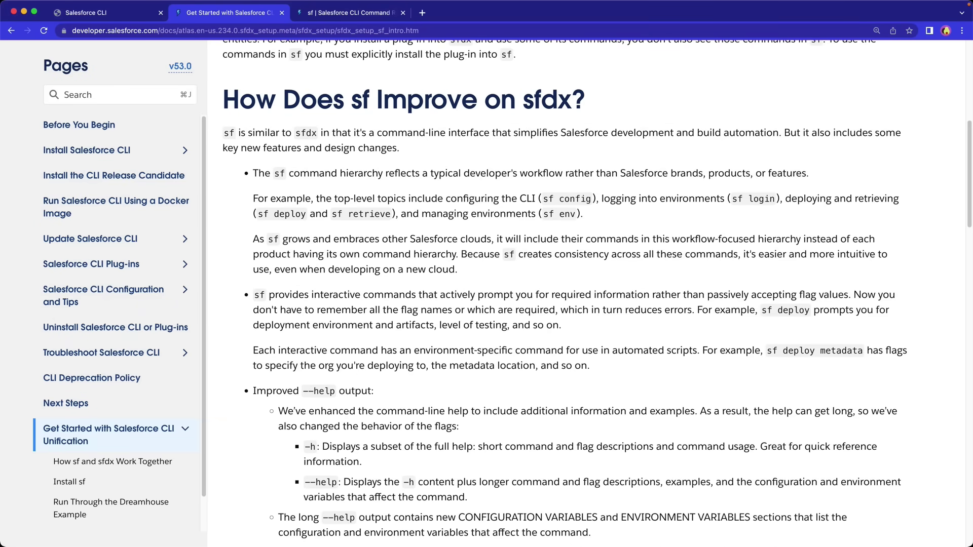
pyautogui.hotkey('ctrl', 'Tab')
pyautogui.scroll(-1, 488, 304)
pyautogui.scroll(-2, 487, 304)
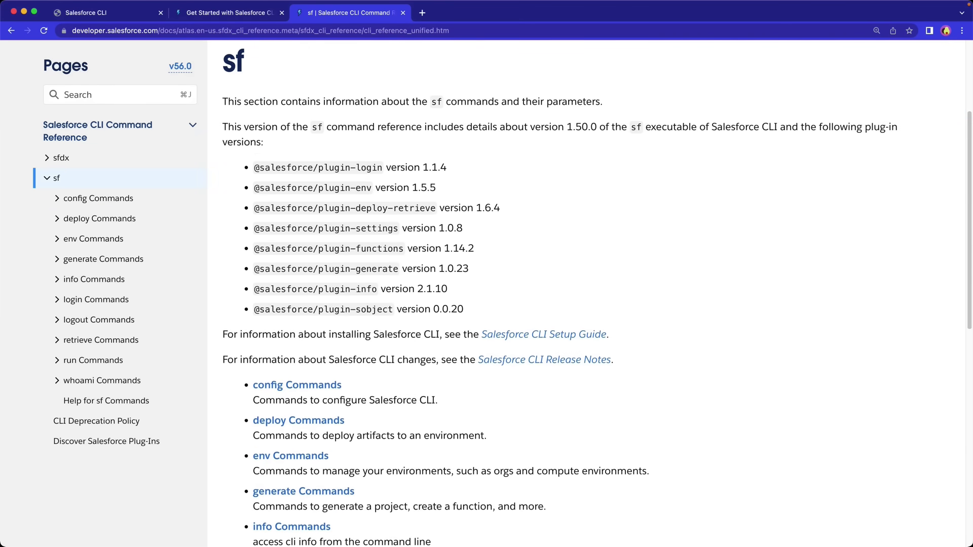